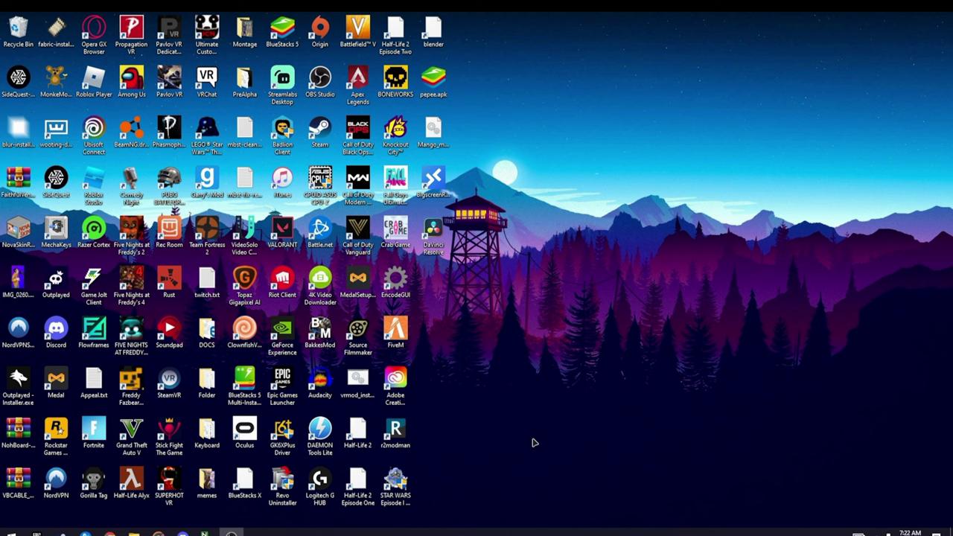
- Open DaVinci Resolve from its shortcut and create the new empty project Untitled Project 7
{"action": "right_click", "coordinate": [445, 232]}
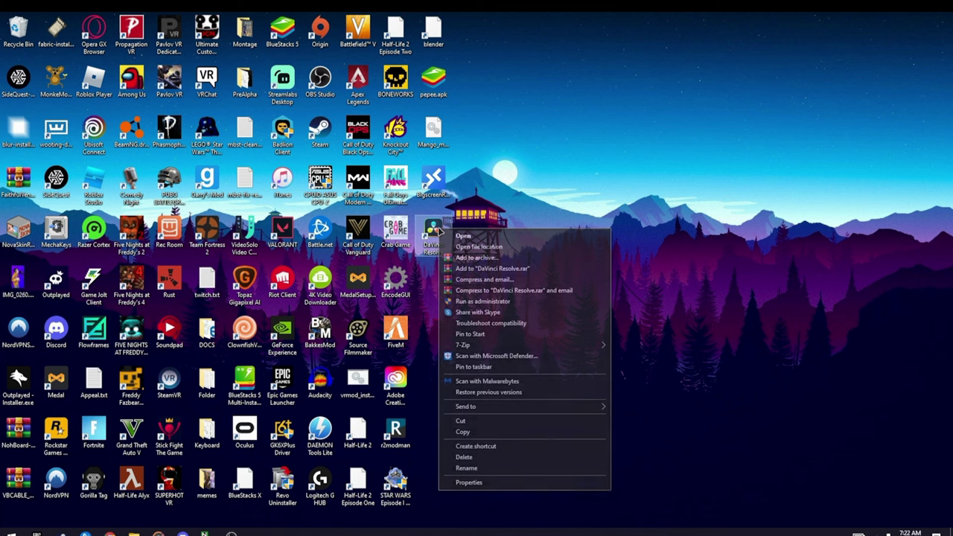
{"action": "left_click", "coordinate": [462, 237]}
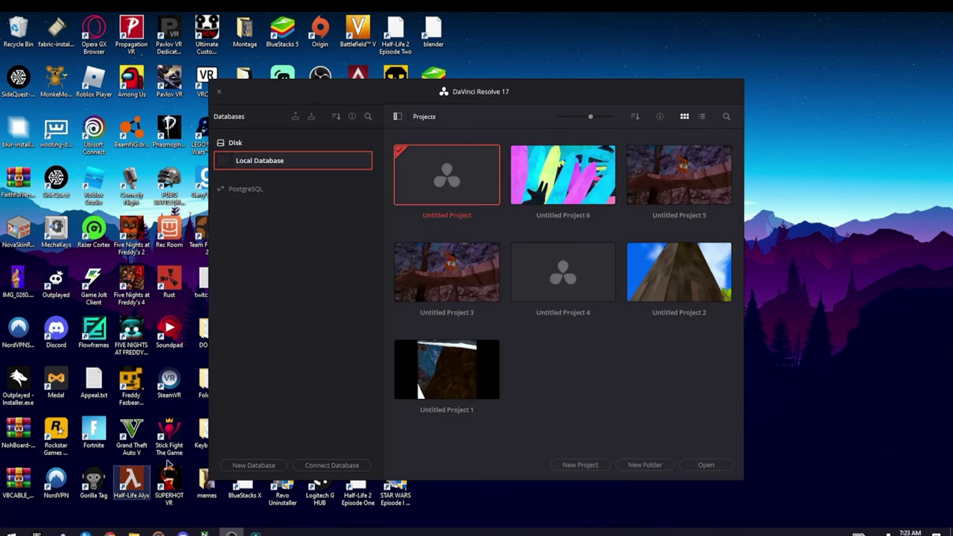
{"action": "left_click", "coordinate": [596, 463]}
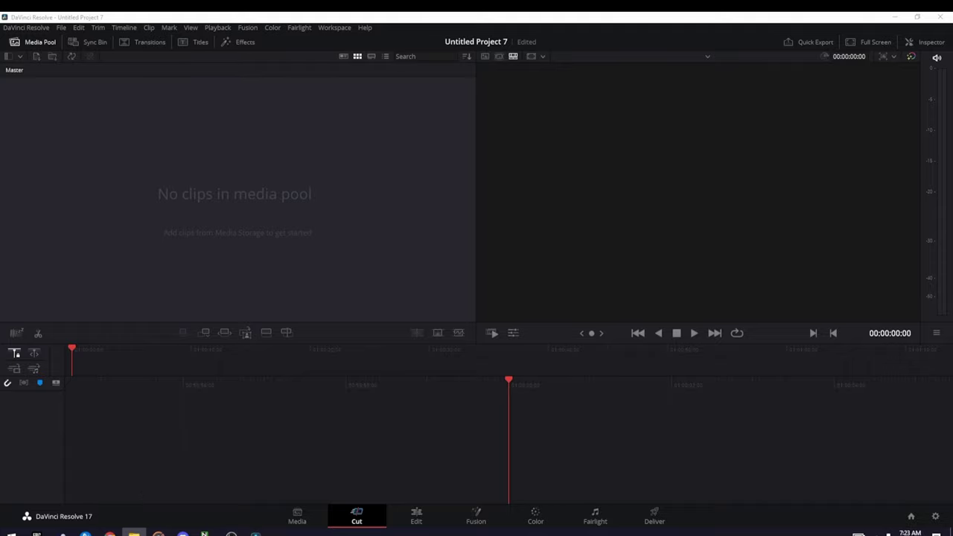
- In File Explorer, browse to the Vids folder on Local Disk (D:)
{"action": "left_click", "coordinate": [134, 533]}
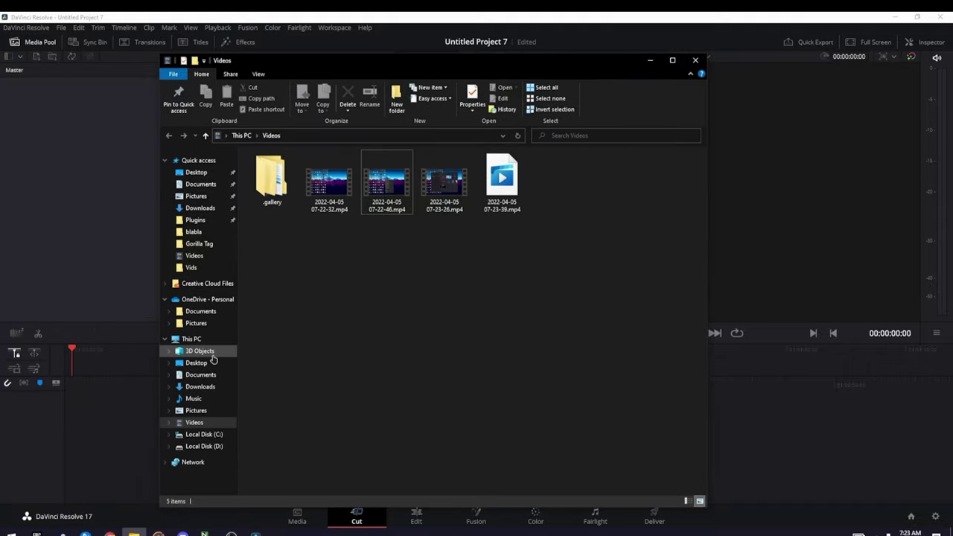
{"action": "left_click", "coordinate": [196, 362]}
{"action": "left_click", "coordinate": [206, 413]}
{"action": "left_click", "coordinate": [187, 424]}
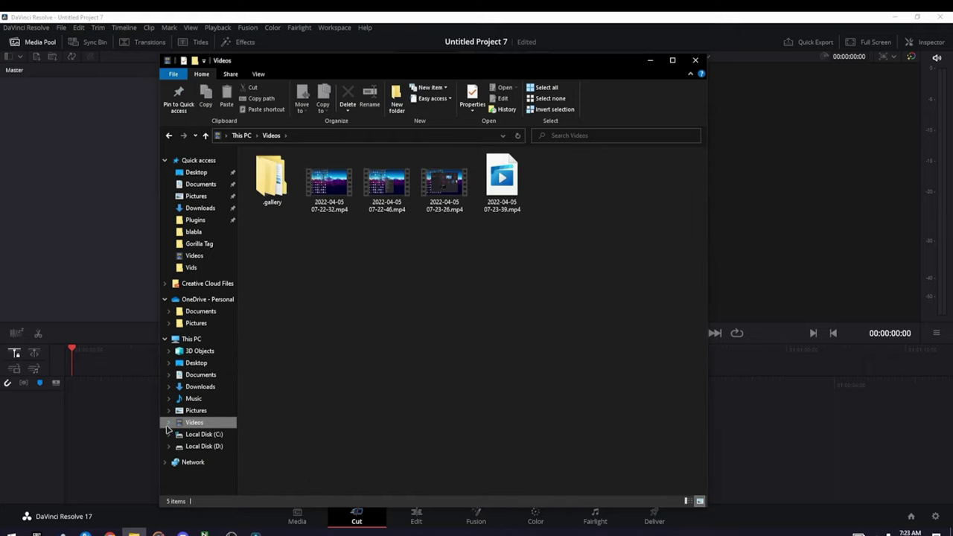
{"action": "left_click", "coordinate": [167, 423]}
{"action": "left_click", "coordinate": [172, 434]}
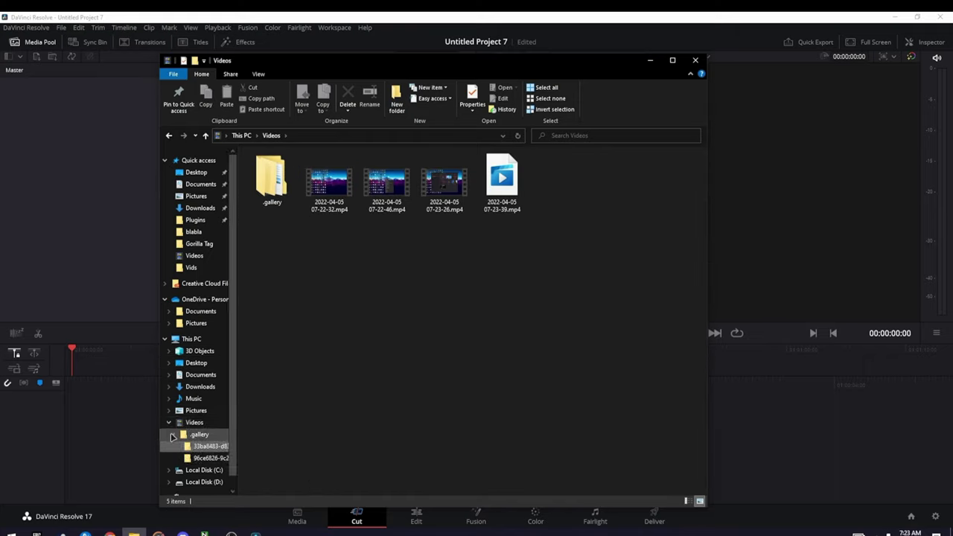
{"action": "left_click", "coordinate": [172, 434]}
{"action": "left_click", "coordinate": [170, 457]}
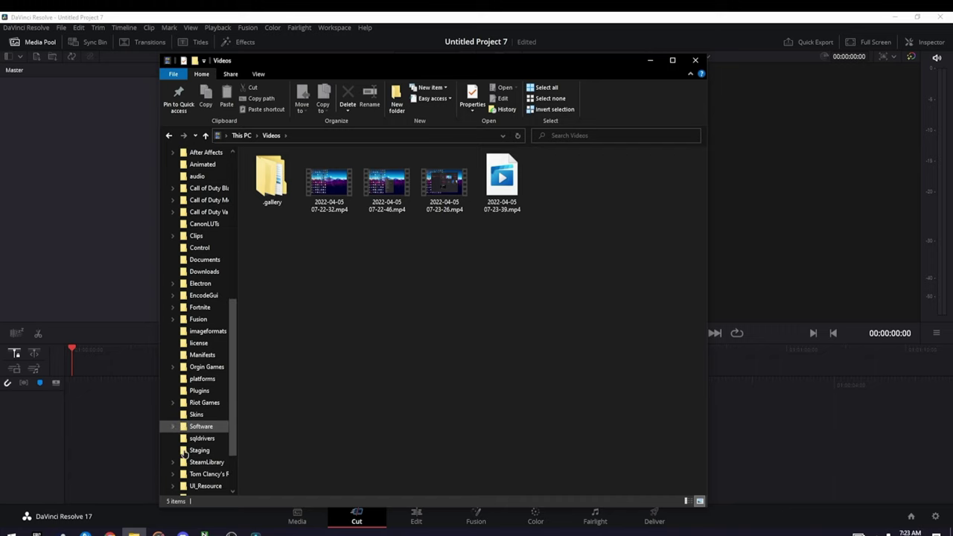
{"action": "scroll", "coordinate": [184, 453], "scroll_direction": "down", "scroll_amount": 2}
{"action": "left_click", "coordinate": [191, 451]}
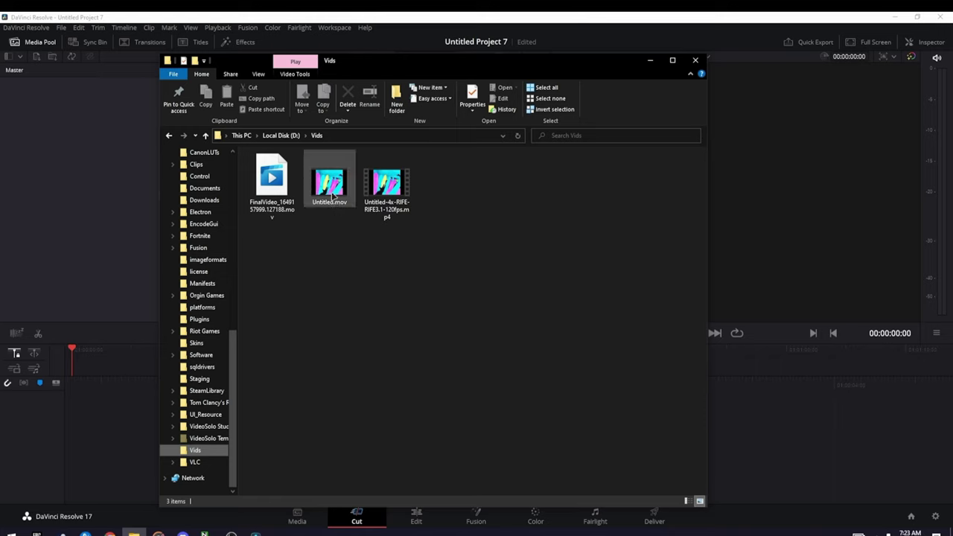
- Import Untitled.mov into the Media Pool, accept the frame rate change, and place it on Timeline 1
{"action": "left_click_drag", "start_coordinate": [331, 185], "coordinate": [101, 195]}
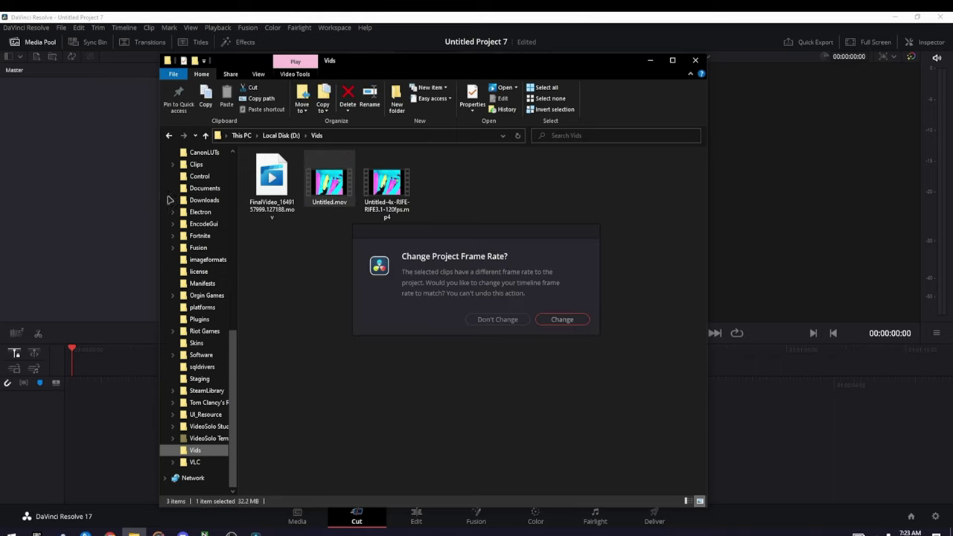
{"action": "left_click", "coordinate": [562, 320]}
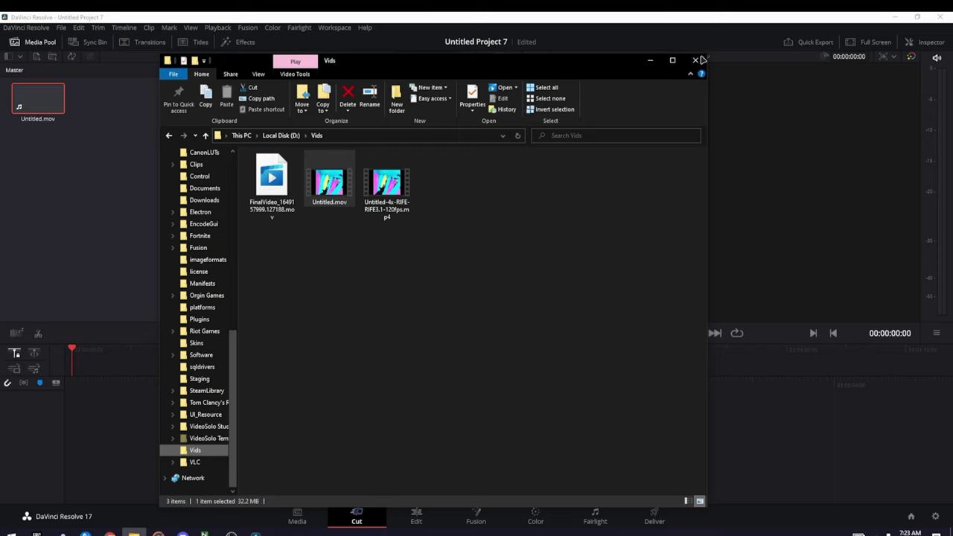
{"action": "left_click", "coordinate": [696, 59]}
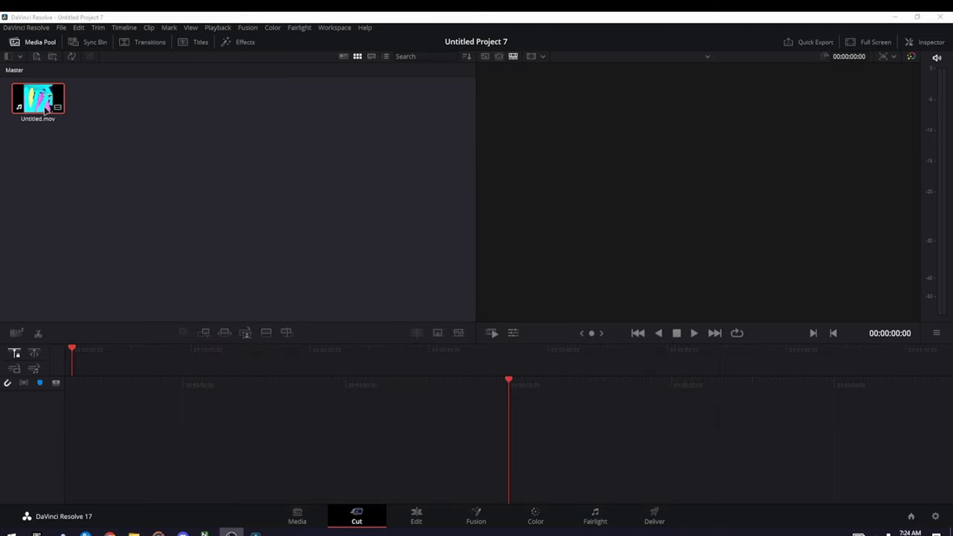
{"action": "left_click_drag", "start_coordinate": [39, 100], "coordinate": [114, 396]}
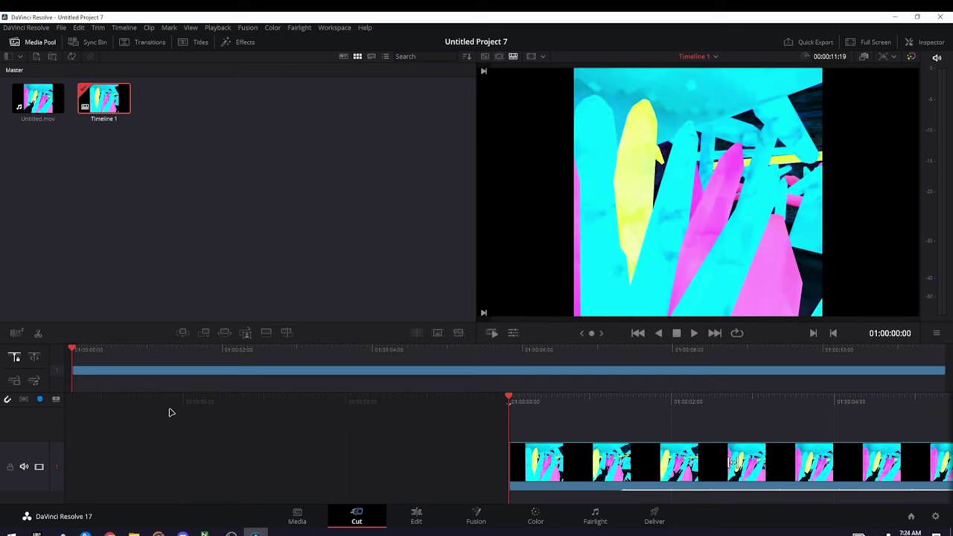
{"action": "left_click", "coordinate": [536, 521]}
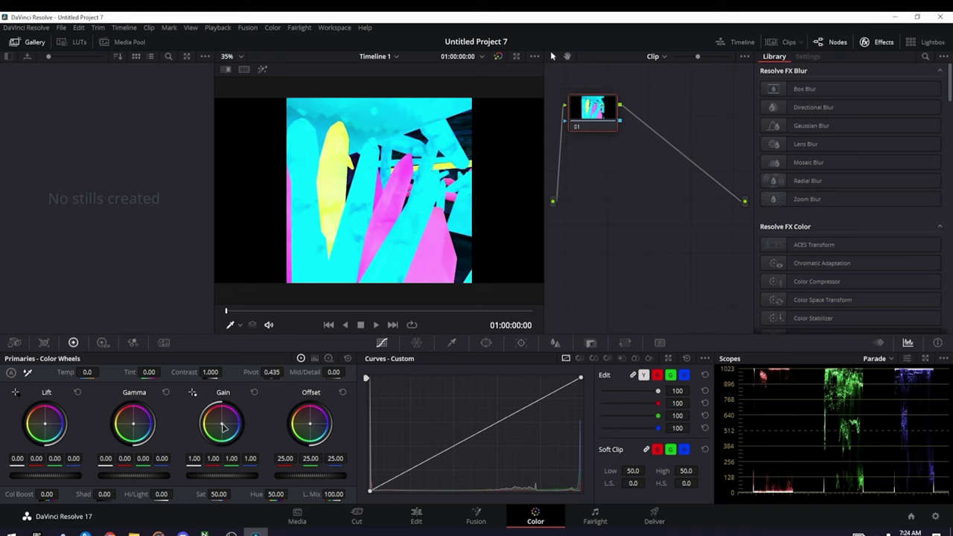
- Trim green and blue on the Gain wheel, set Saturation 60, and drag two Custom curve points into an S
{"action": "left_click_drag", "start_coordinate": [223, 427], "coordinate": [222, 425]}
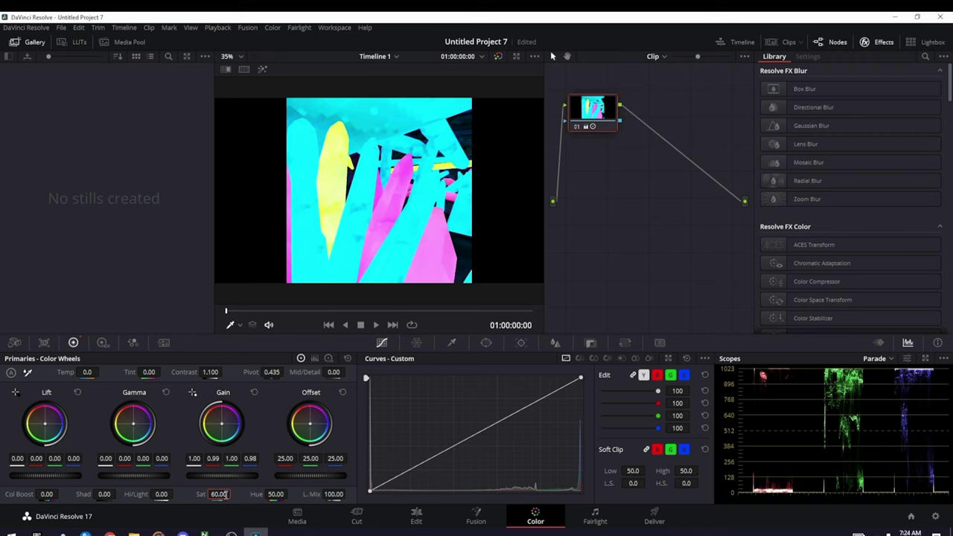
{"action": "key", "text": "Return"}
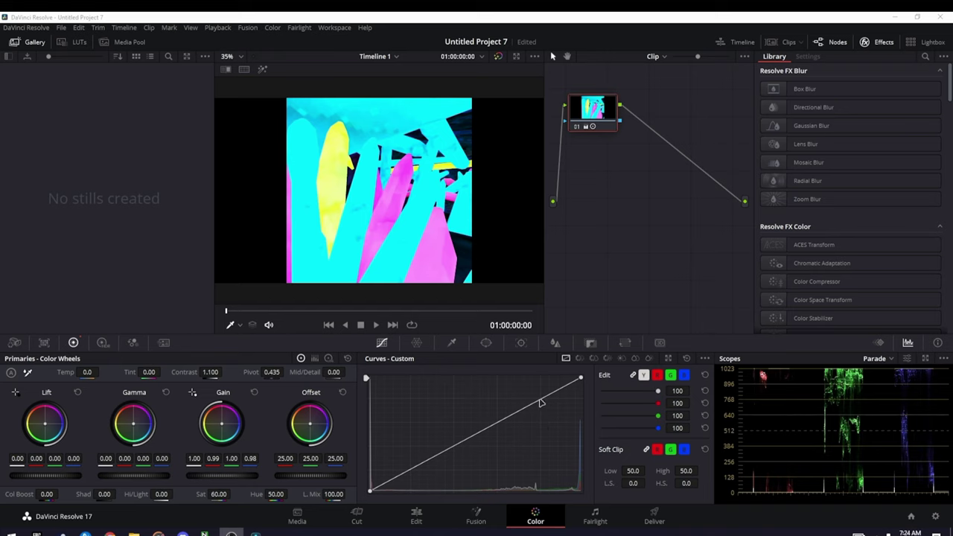
{"action": "left_click_drag", "start_coordinate": [541, 402], "coordinate": [531, 400]}
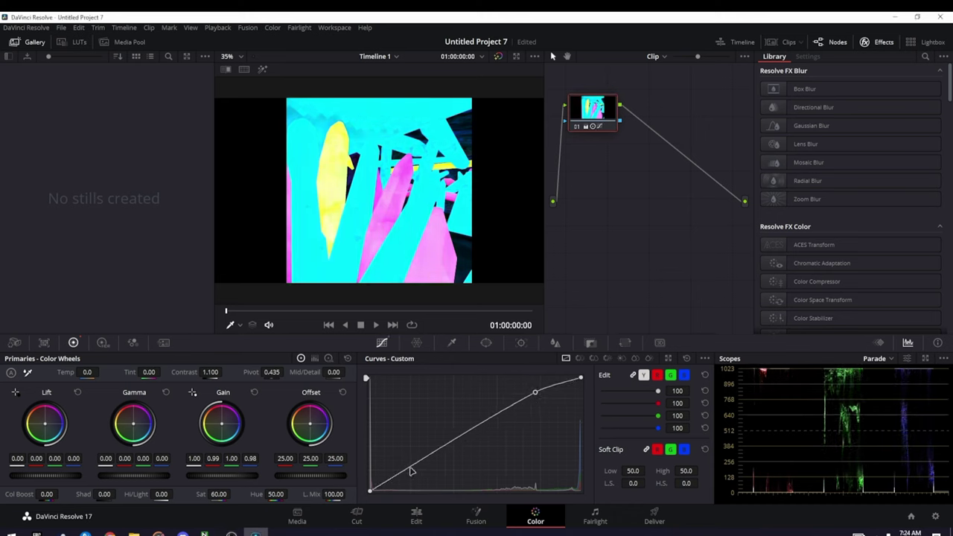
{"action": "left_click_drag", "start_coordinate": [410, 468], "coordinate": [419, 474]}
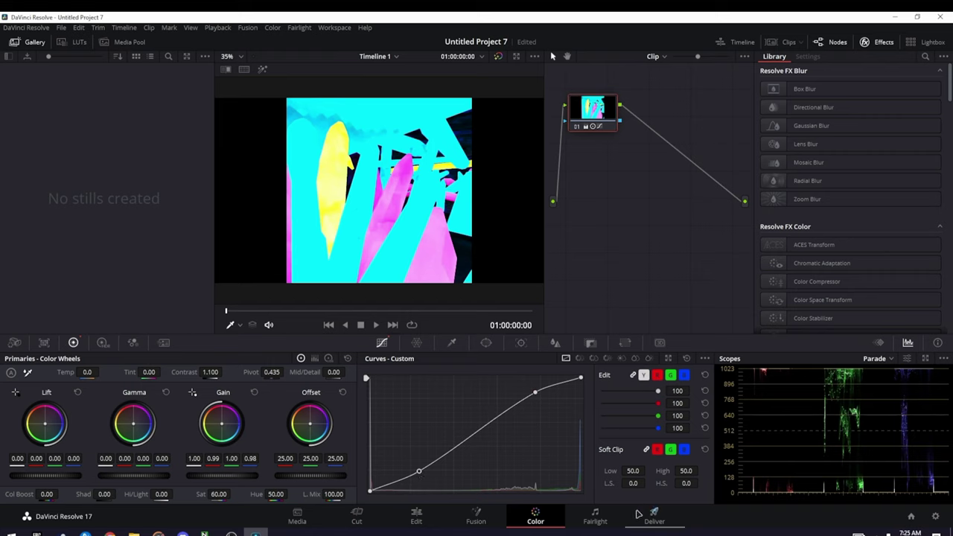
- On the Deliver page, set the render resolution to 3840 x 2160 Ultra HD with Best quality
{"action": "left_click", "coordinate": [654, 514]}
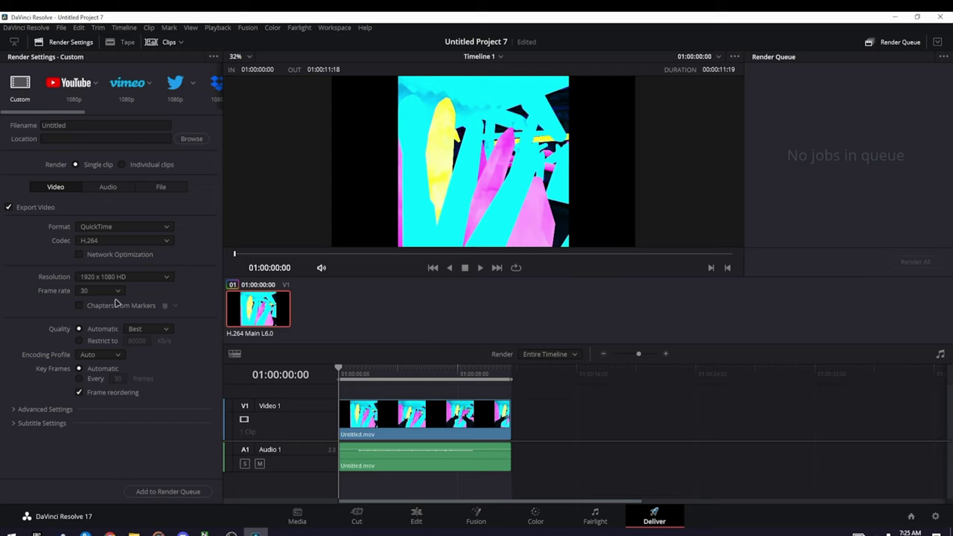
{"action": "left_click", "coordinate": [109, 277]}
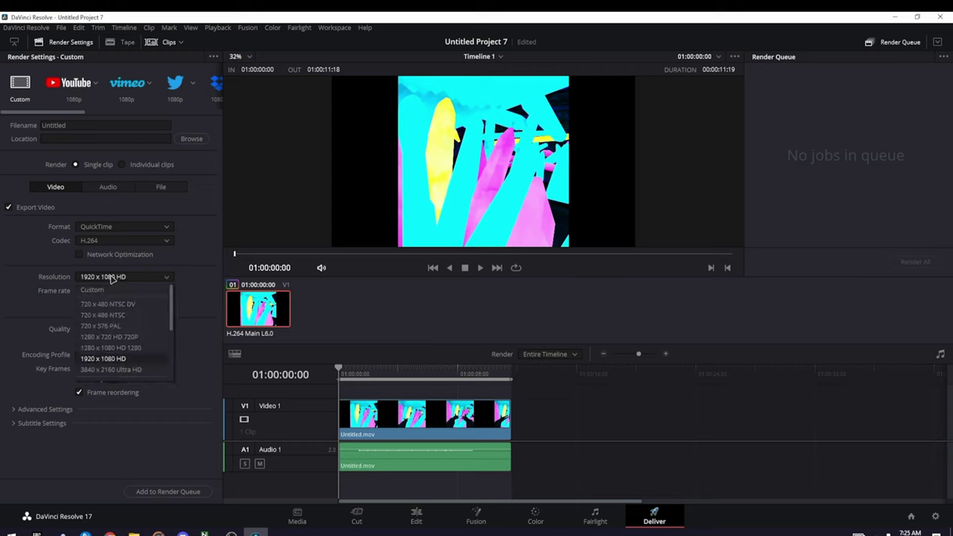
{"action": "left_click", "coordinate": [124, 370]}
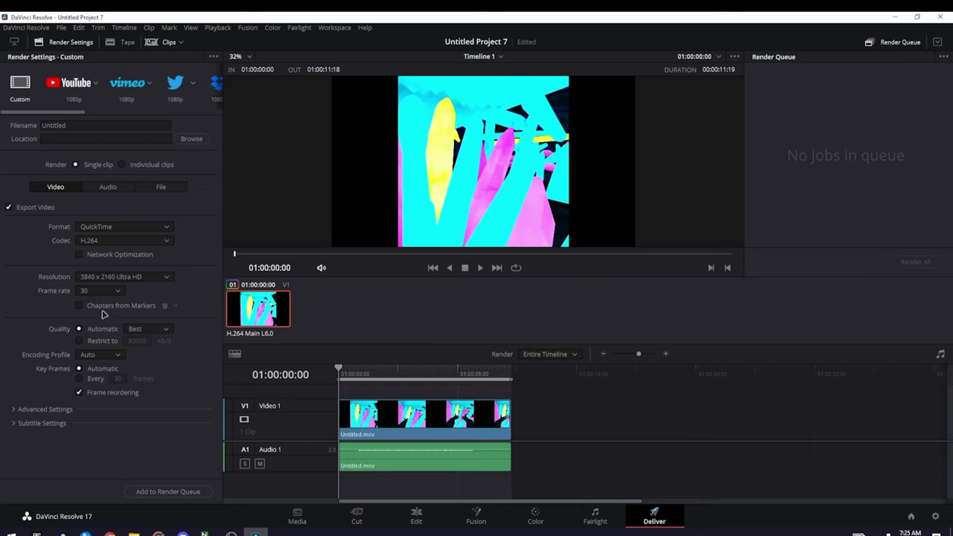
{"action": "left_click", "coordinate": [136, 332]}
{"action": "left_click", "coordinate": [149, 341]}
{"action": "left_click", "coordinate": [157, 331]}
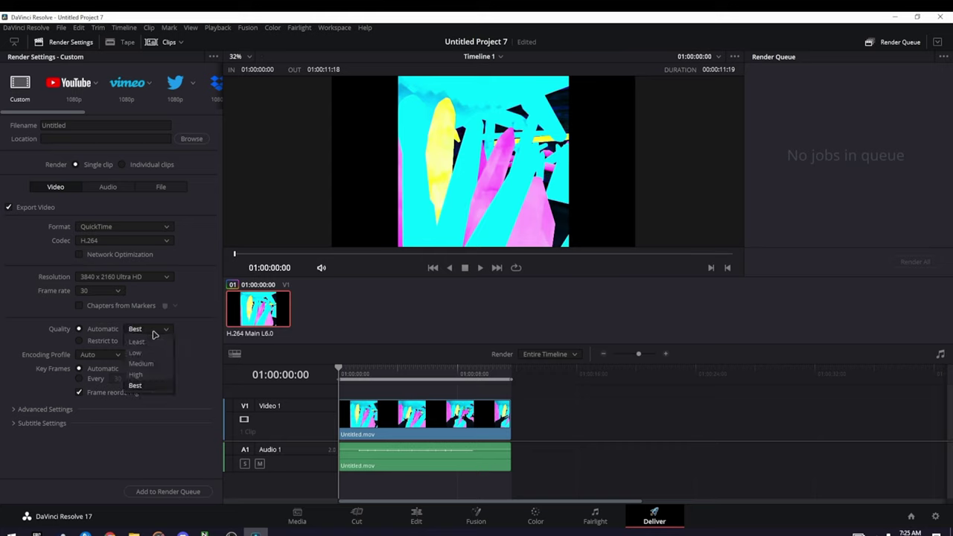
{"action": "left_click", "coordinate": [179, 416]}
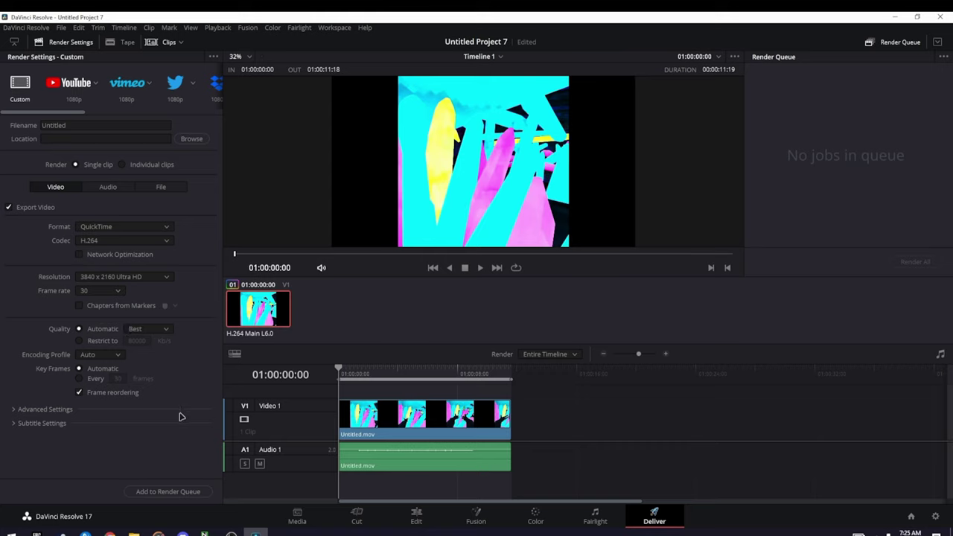
- Save the render as Untitled.mov in Videos, queue and render it, then close Resolve
{"action": "left_click", "coordinate": [168, 492]}
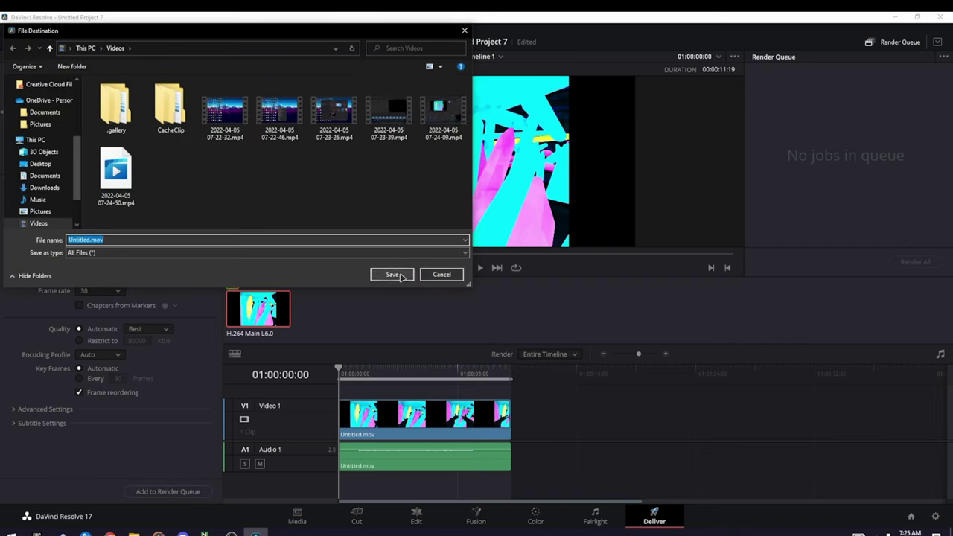
{"action": "left_click", "coordinate": [402, 277]}
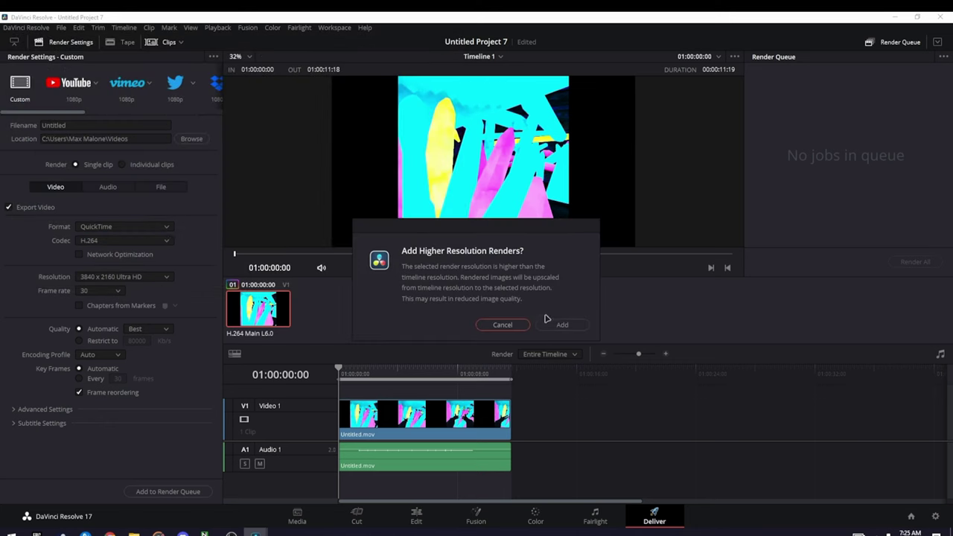
{"action": "left_click", "coordinate": [554, 323]}
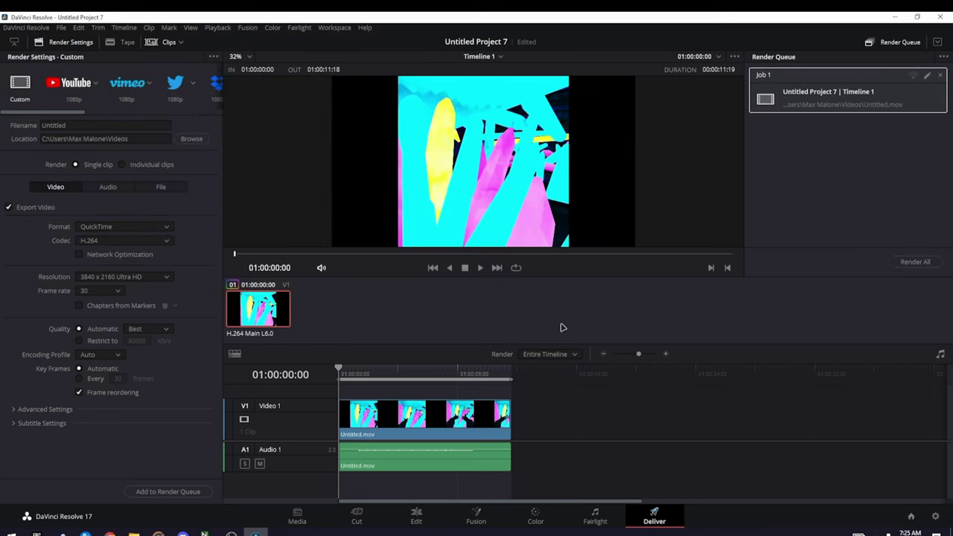
{"action": "left_click", "coordinate": [916, 262]}
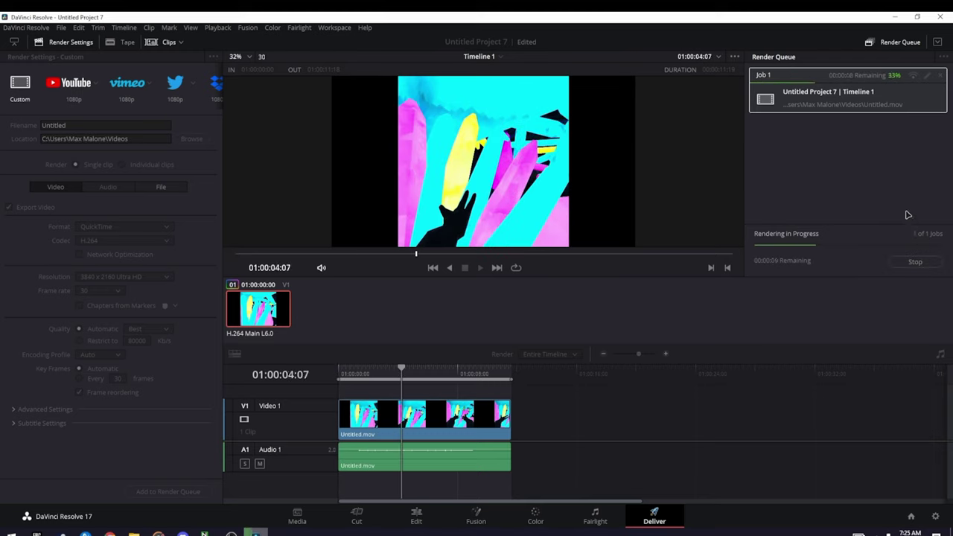
{"action": "left_click", "coordinate": [923, 263]}
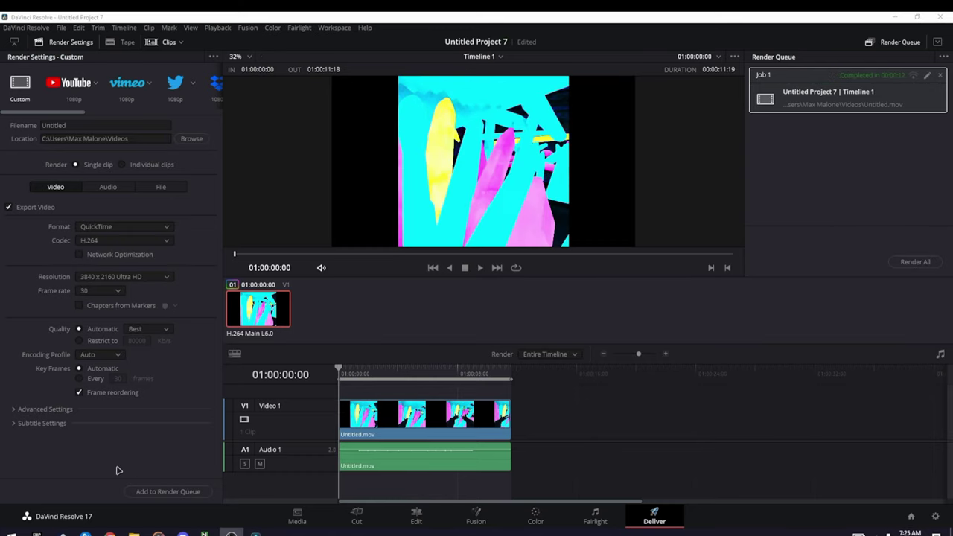
{"action": "left_click", "coordinate": [940, 16]}
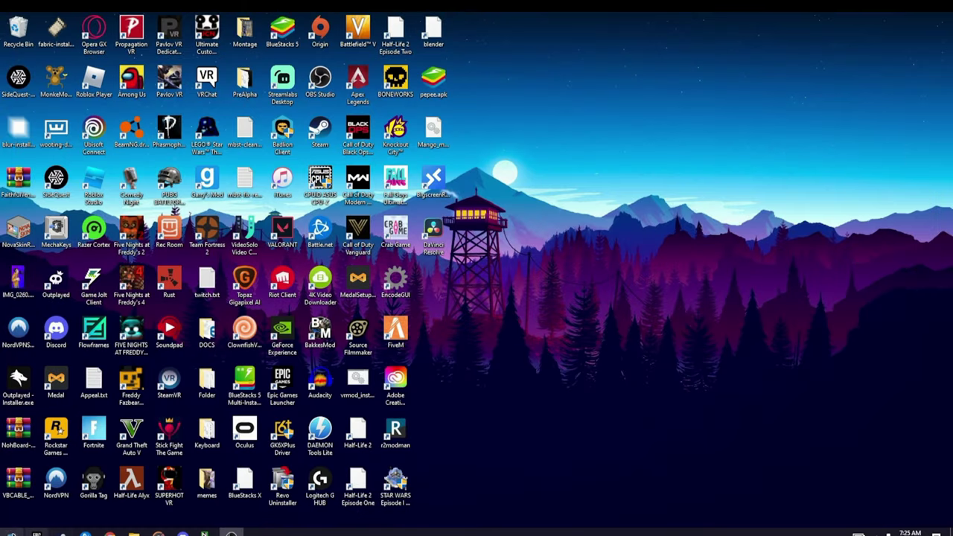
- Launch Flowframes from the Start menu search
{"action": "left_click", "coordinate": [12, 532]}
{"action": "type", "text": "flow"}
{"action": "key", "text": "Return"}
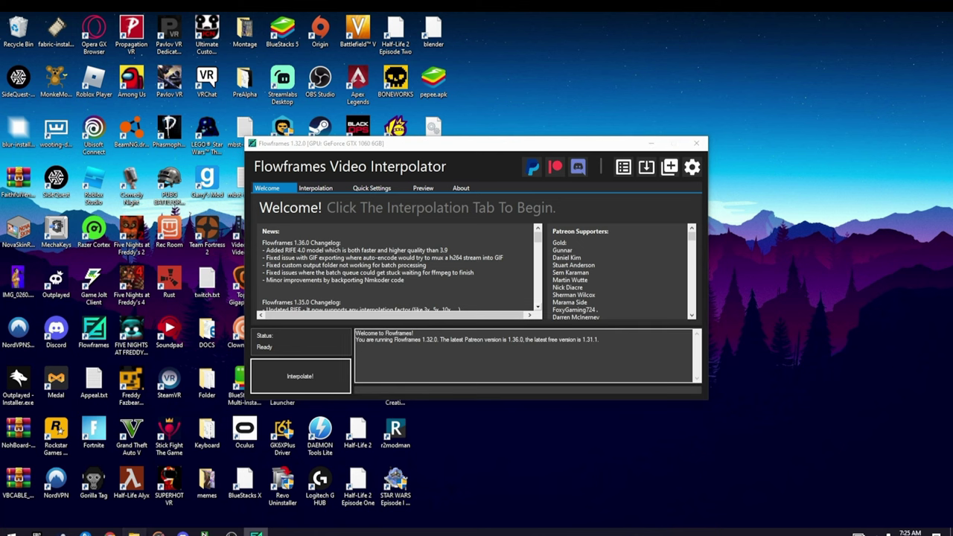
- Open File Explorer at D:\Vids and snap it to the right half of the screen
{"action": "left_click", "coordinate": [134, 531]}
{"action": "left_click", "coordinate": [203, 257]}
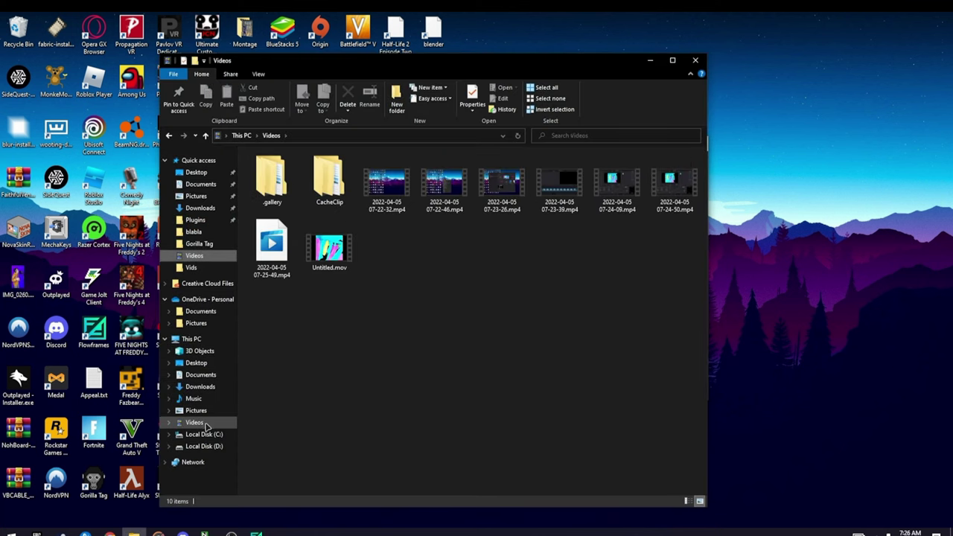
{"action": "left_click", "coordinate": [209, 435]}
{"action": "left_click", "coordinate": [169, 447]}
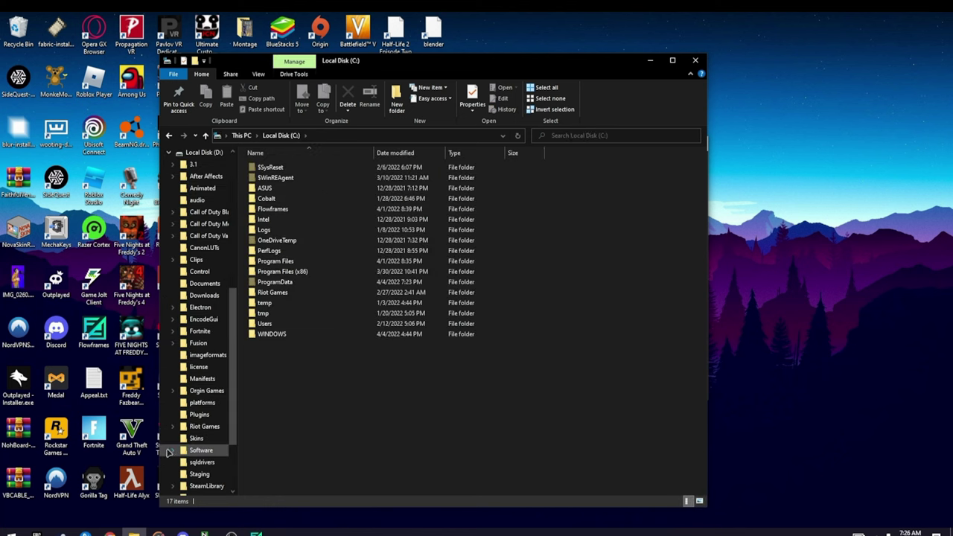
{"action": "scroll", "coordinate": [213, 458], "scroll_direction": "down", "scroll_amount": 2}
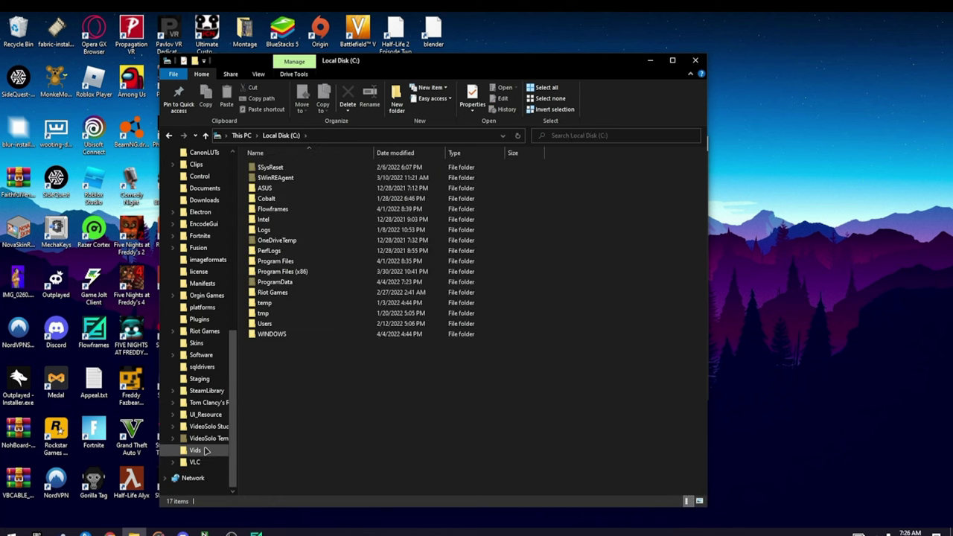
{"action": "left_click", "coordinate": [195, 449]}
{"action": "left_click_drag", "start_coordinate": [417, 61], "coordinate": [417, 75]}
{"action": "key", "text": "super+Right"}
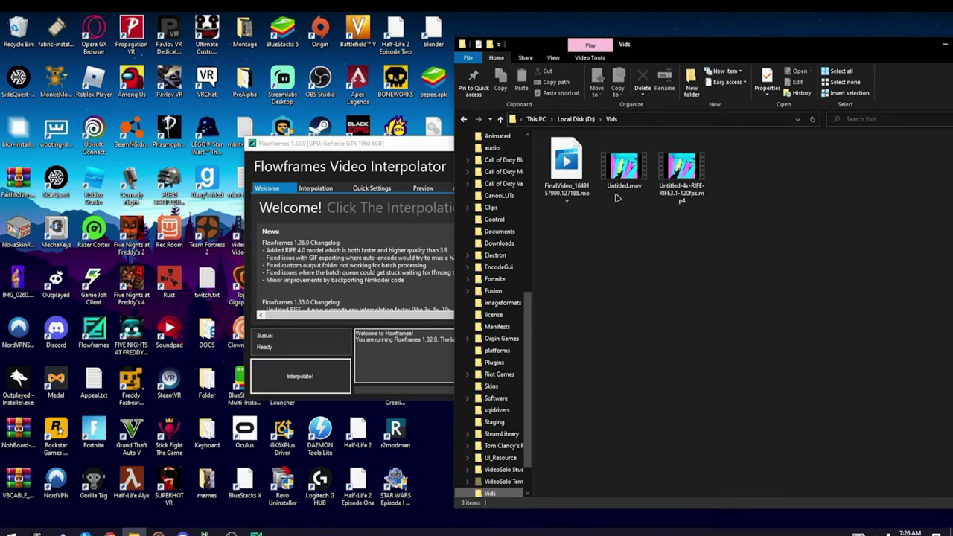
- Load Untitled.mov into Flowframes, choose the x4 (120 FPS) multiplier, and start interpolating
{"action": "left_click_drag", "start_coordinate": [617, 198], "coordinate": [406, 260]}
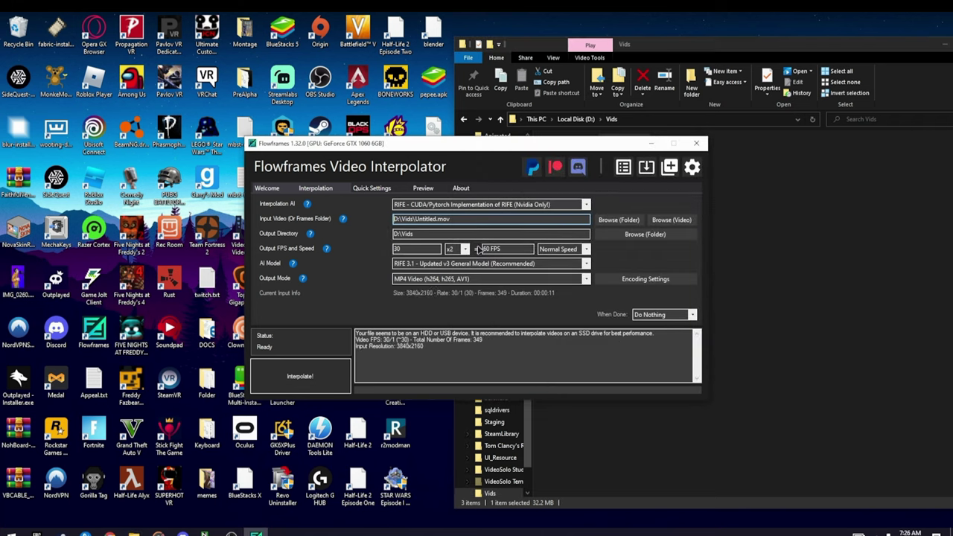
{"action": "left_click", "coordinate": [465, 250]}
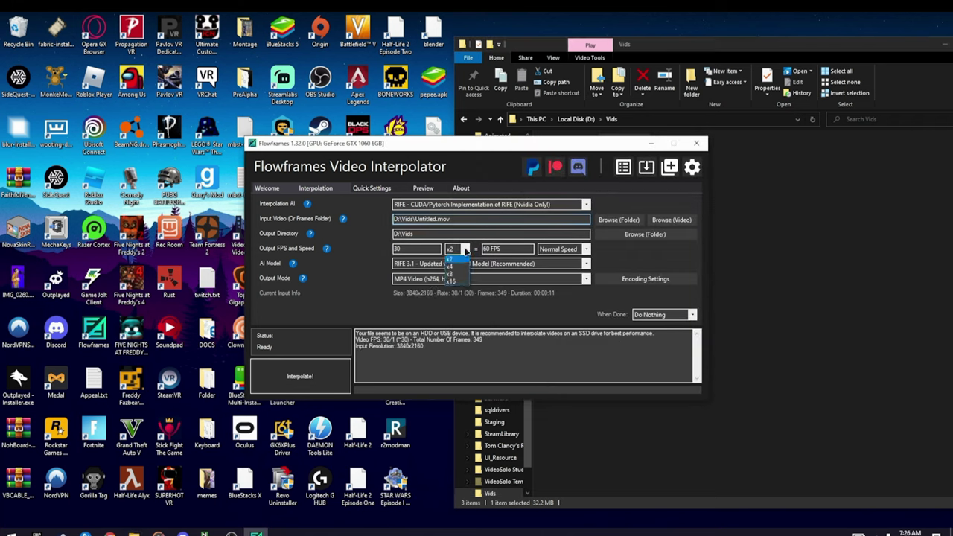
{"action": "left_click", "coordinate": [456, 268]}
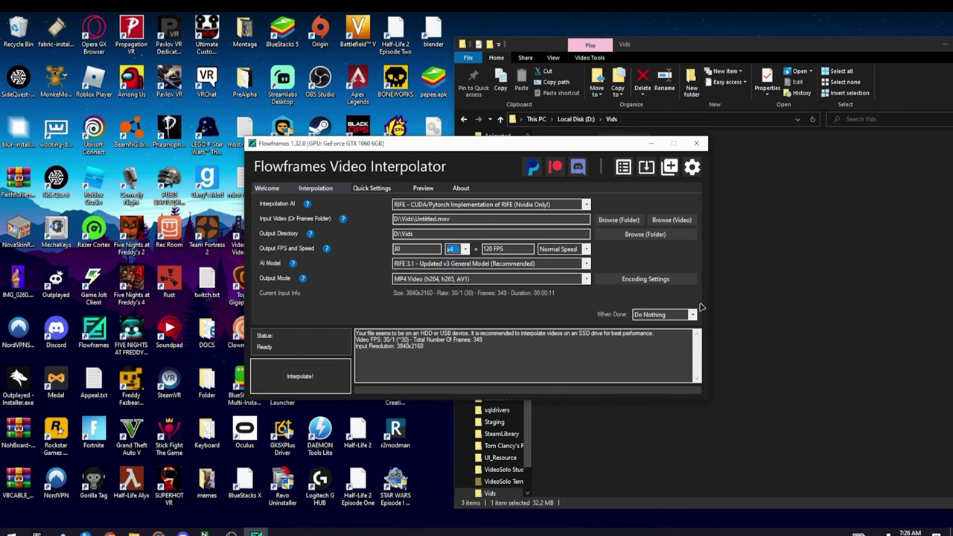
{"action": "left_click", "coordinate": [335, 376]}
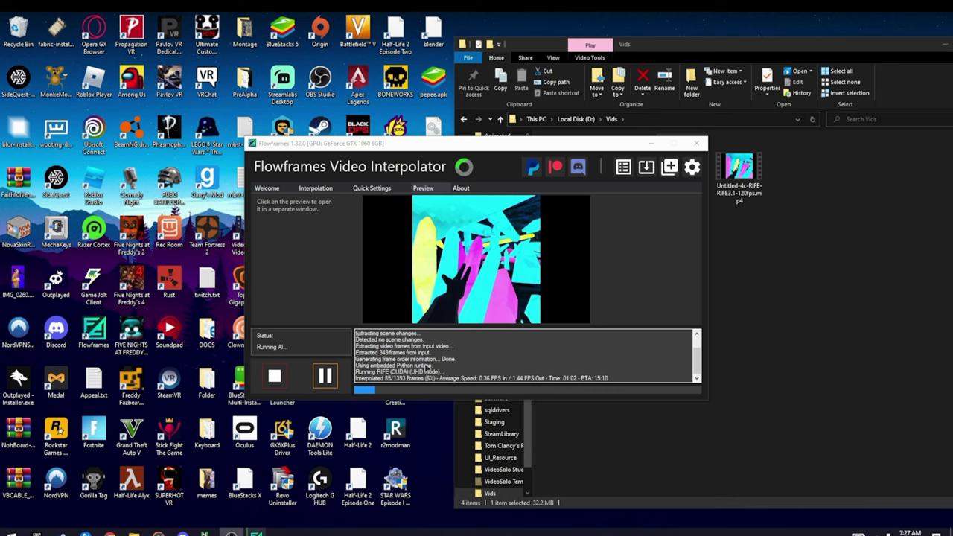
- Stop the running Flowframes interpolation, confirm the cancellation, and close Flowframes
{"action": "left_click", "coordinate": [275, 377]}
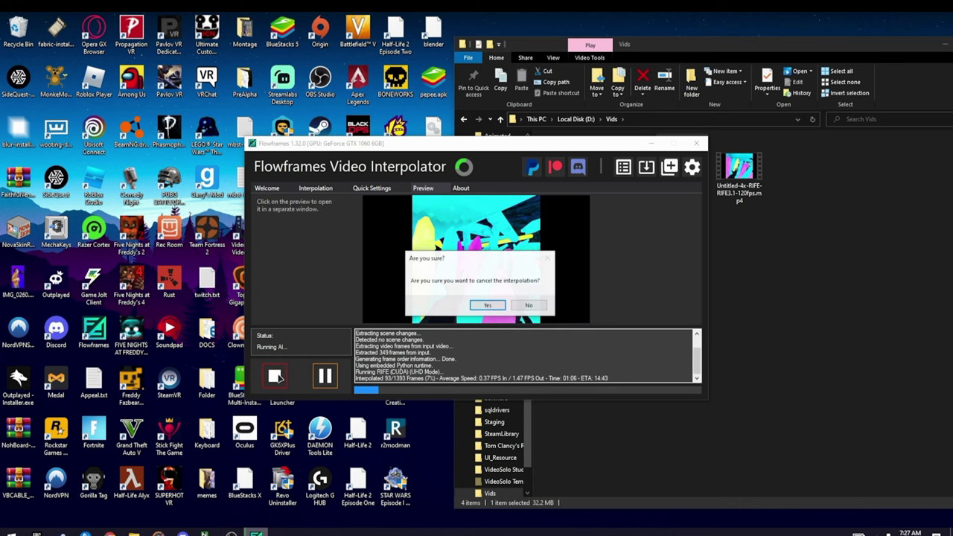
{"action": "left_click", "coordinate": [486, 309]}
{"action": "left_click", "coordinate": [696, 143]}
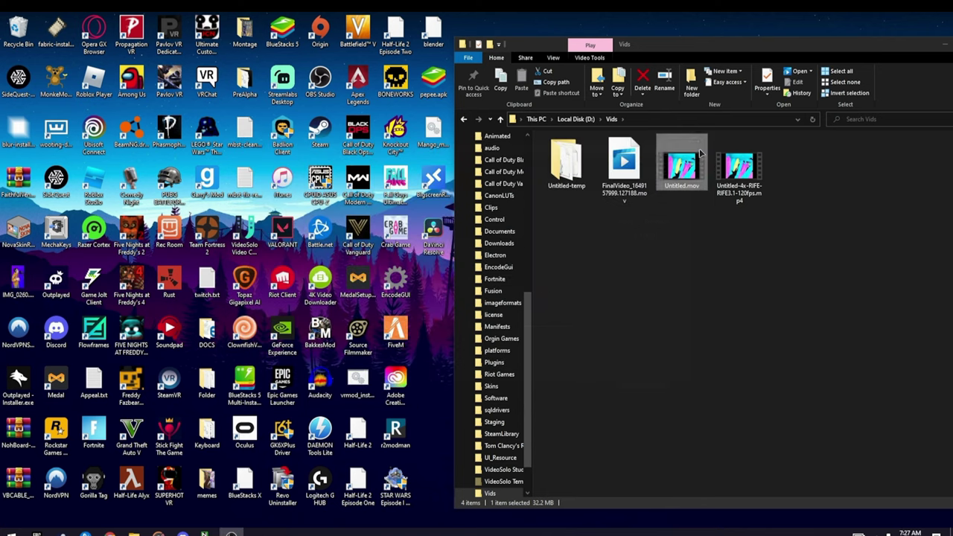